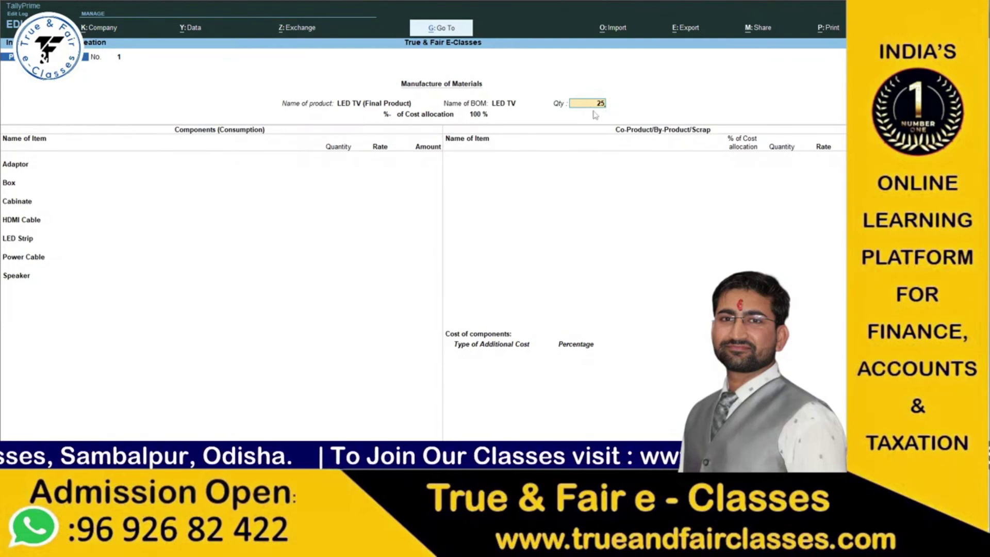
Step: Set the production quantity of LED TV (Final Product) to 25 Pcs and accept the component lines from Adaptor through LED Strip
key(Return)
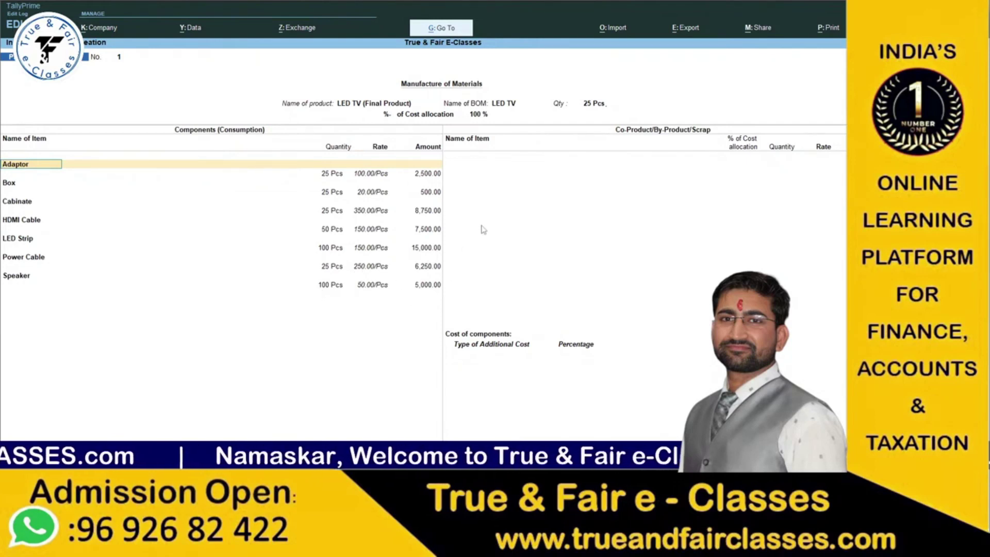
key(Return)
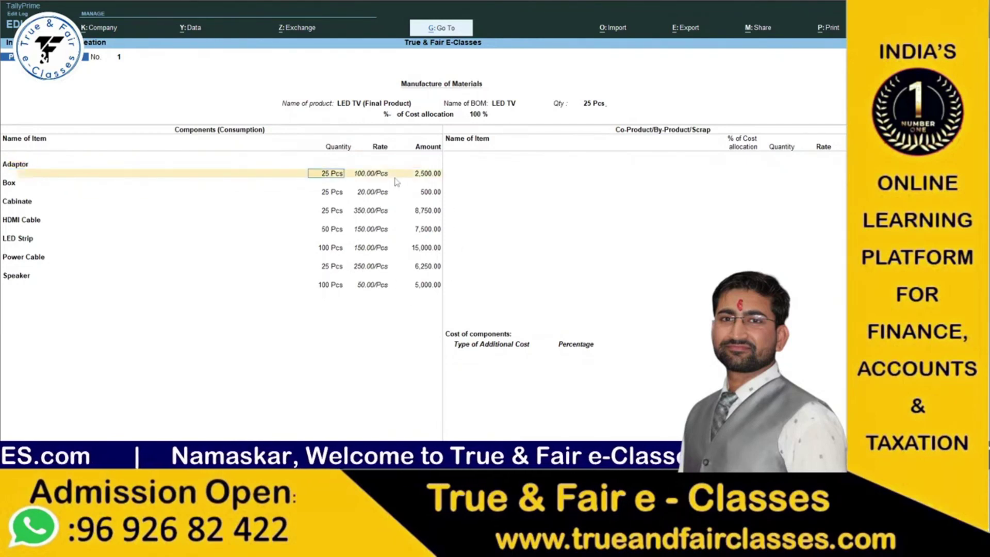
key(Return)
key(Return)
key(Return)
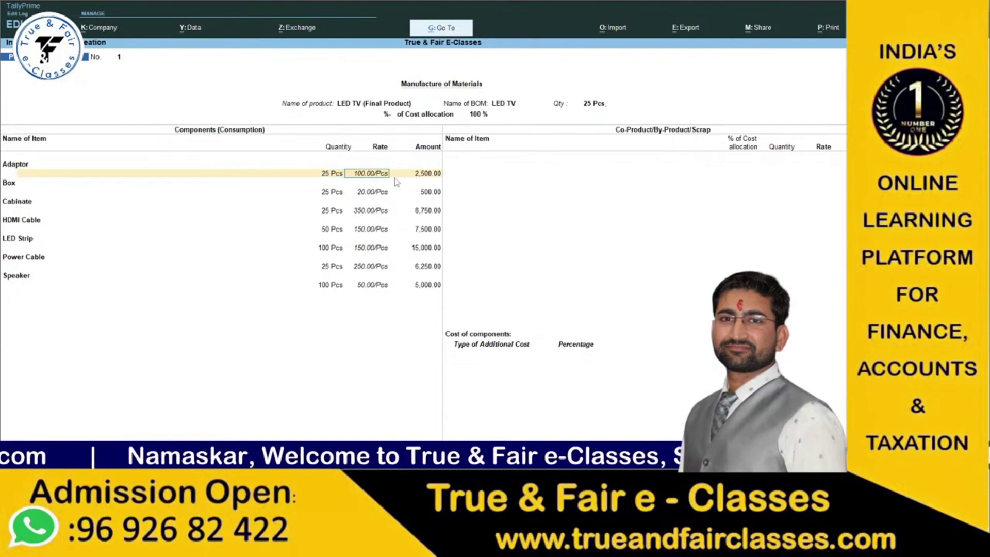
key(Return)
key(Return)
key(Return)
key(Return)
key(Return)
key(Return)
key(Return)
key(Return)
key(Return)
key(Return)
key(Return)
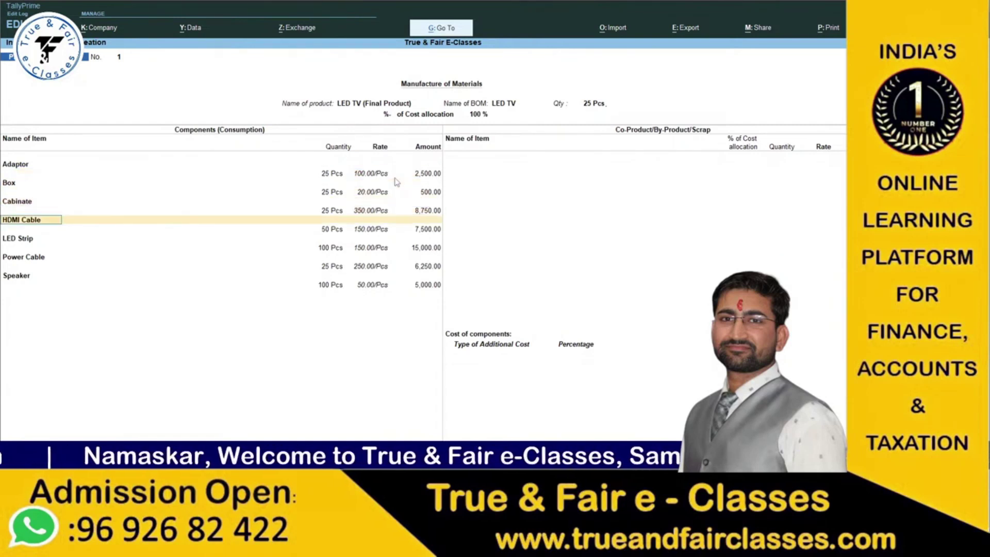
key(Return)
key(Return)
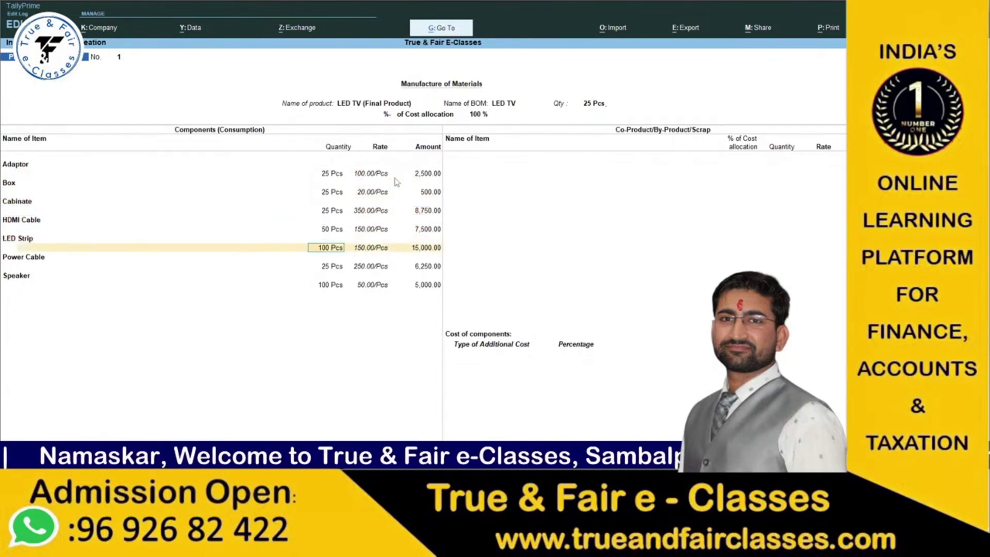
key(Return)
key(Return)
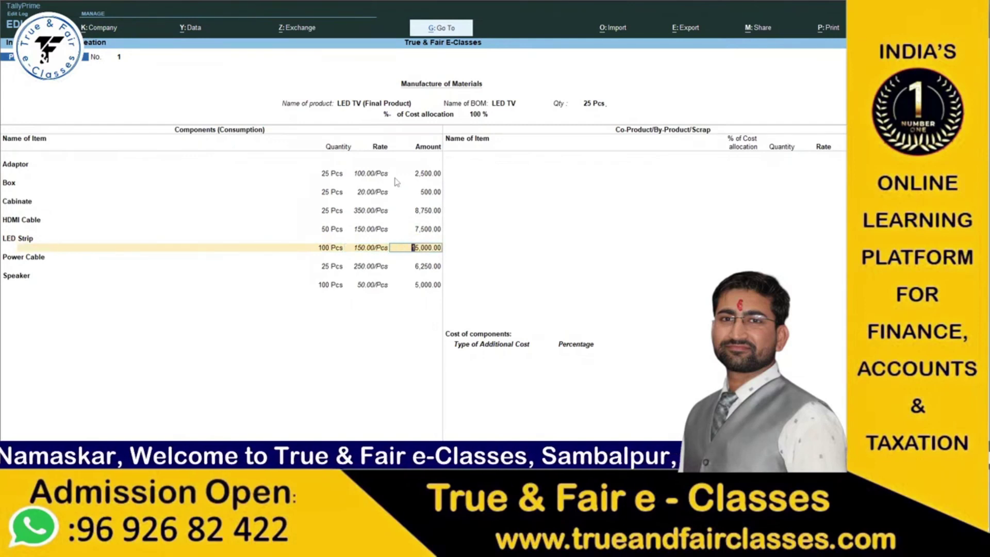
key(Return)
Step: Set the Power Cable consumption quantity to 30 Pcs and accept the remaining component lines through Speaker
key(Return)
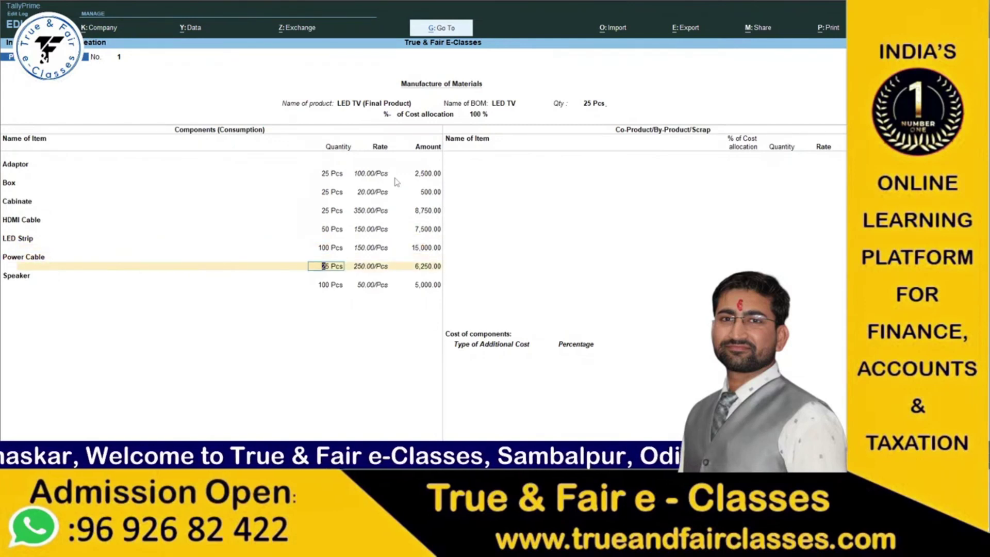
text(30)
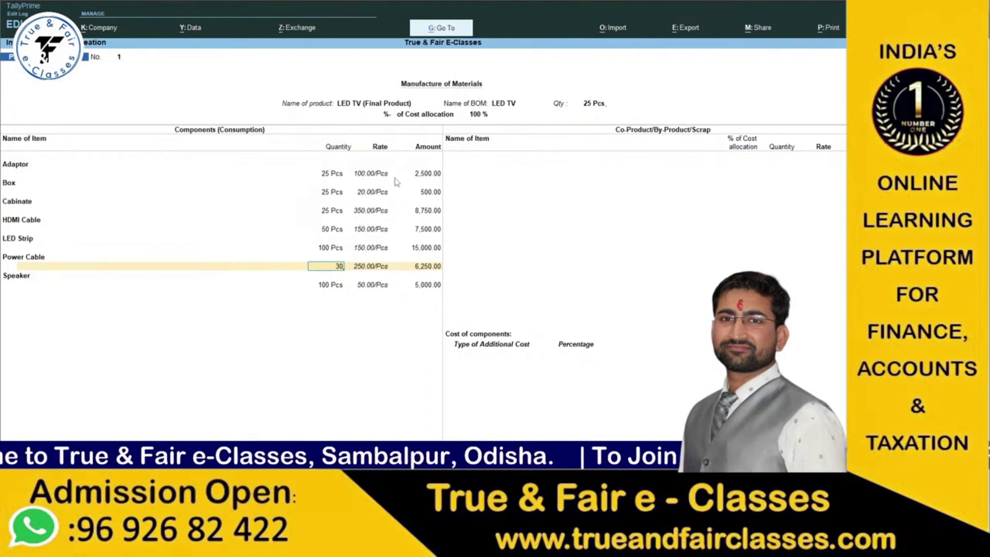
key(Return)
key(Return)
key(Return)
key(Return)
key(Return)
key(Return)
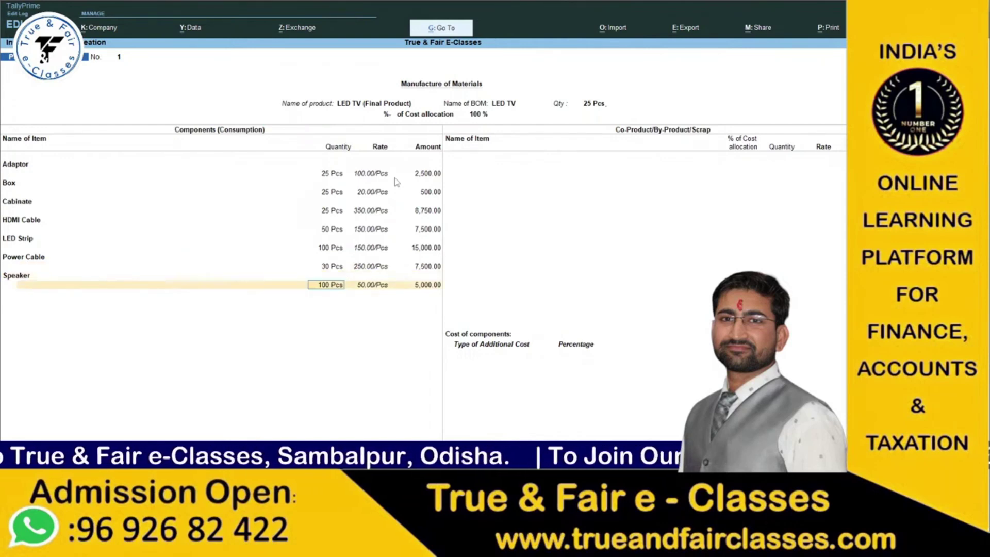
key(Return)
key(Return)
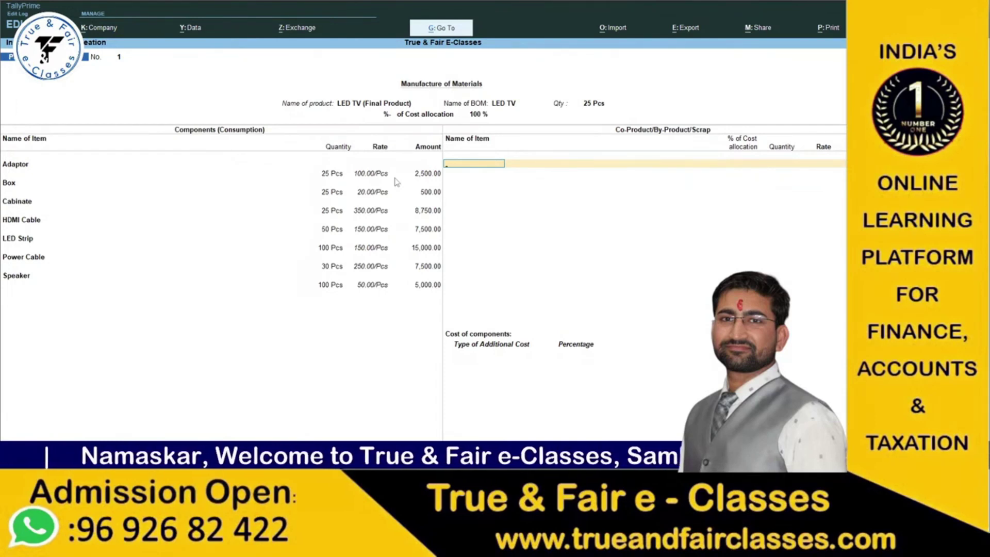
text(s)
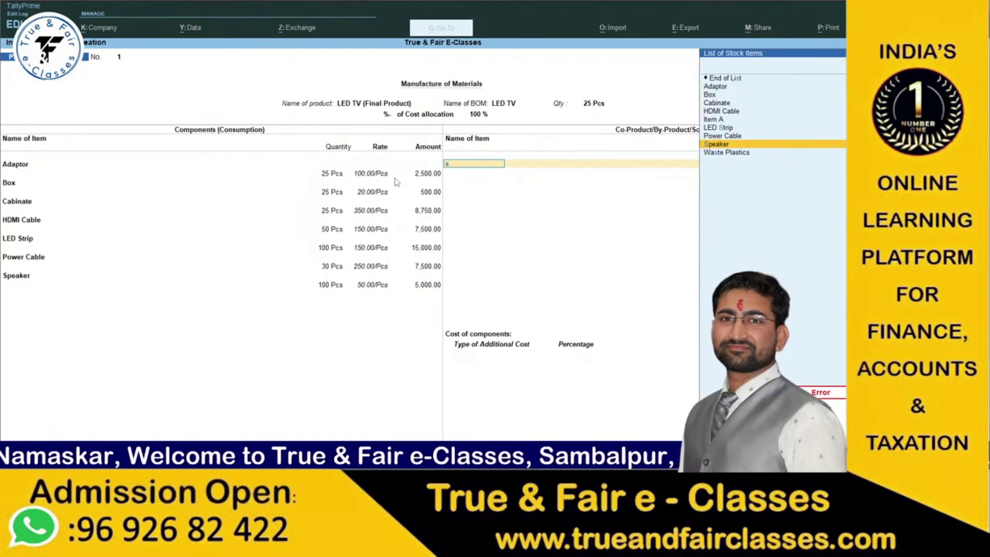
key(Up)
key(Up)
key(Up)
key(Up)
key(Up)
key(Up)
key(Up)
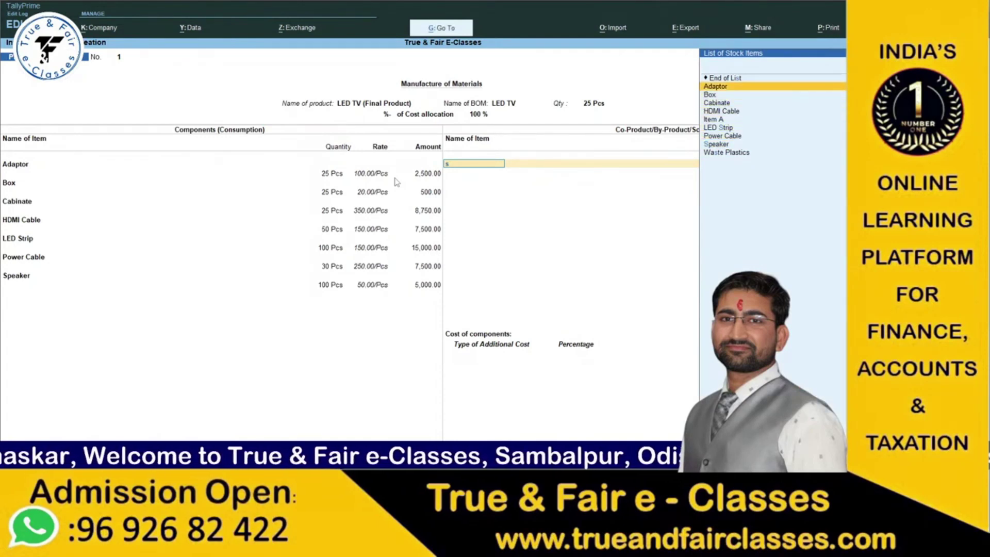
key(Up)
key(Up)
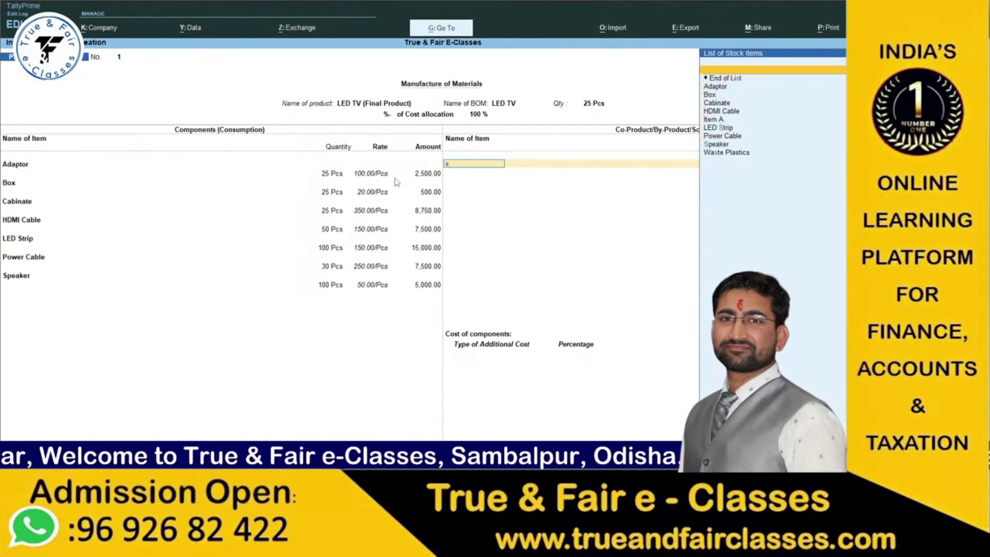
key(Return)
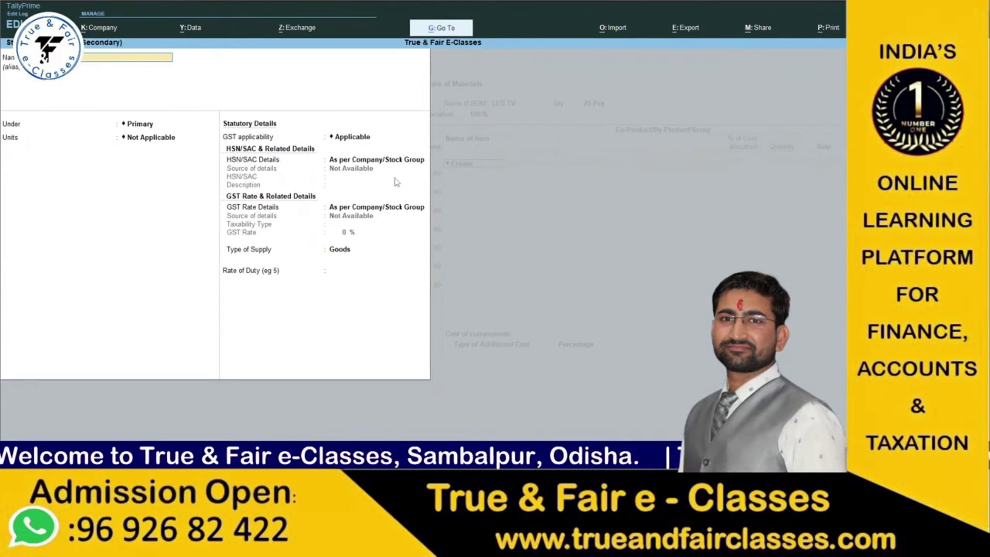
key(Escape)
key(y)
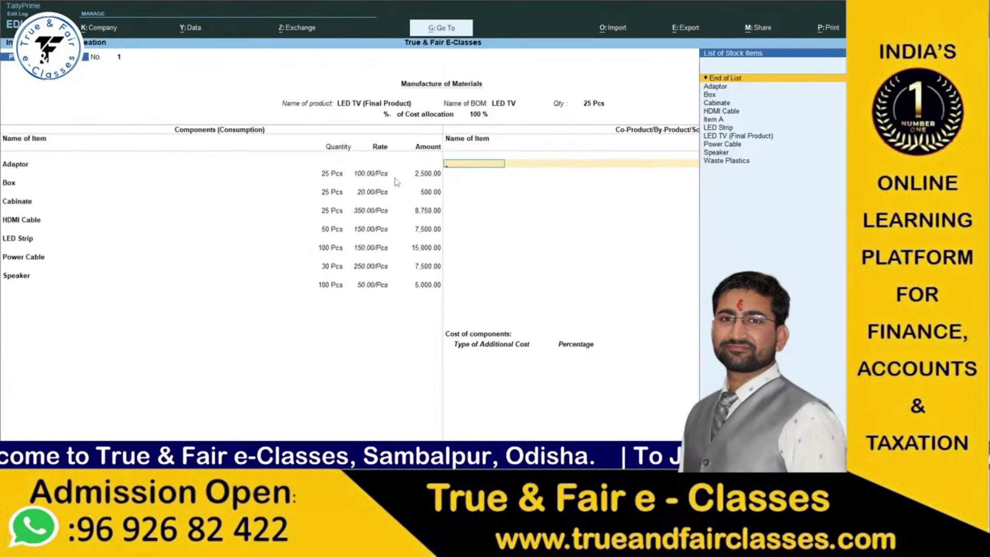
Step: Add Waste Plastics to the Co-Product/By-Product/Scrap list with a quantity of 10 Kgs and no cost allocation, then finish the list
key(Down)
key(Down)
key(Down)
key(Down)
key(Down)
key(Down)
key(Down)
key(Down)
key(Down)
key(Down)
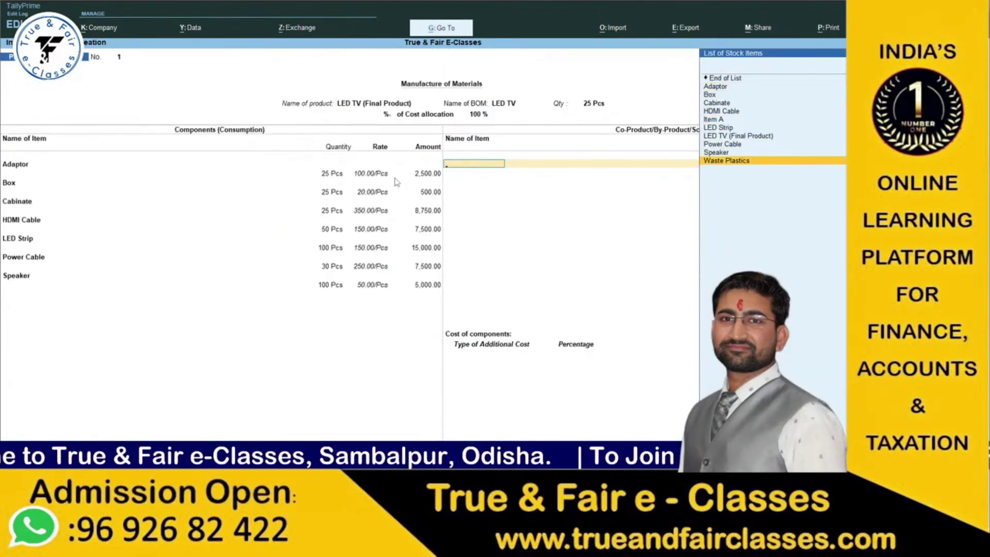
key(Return)
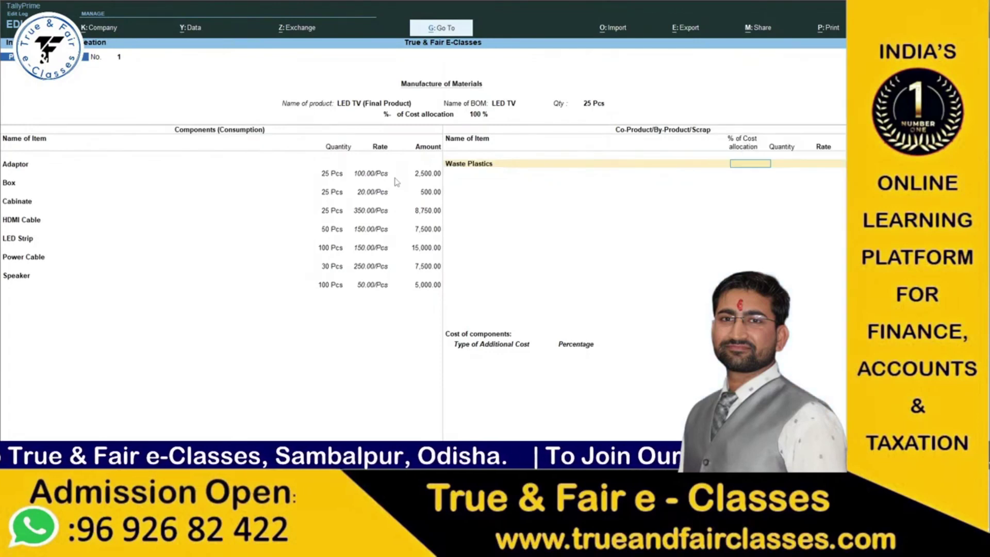
key(Return)
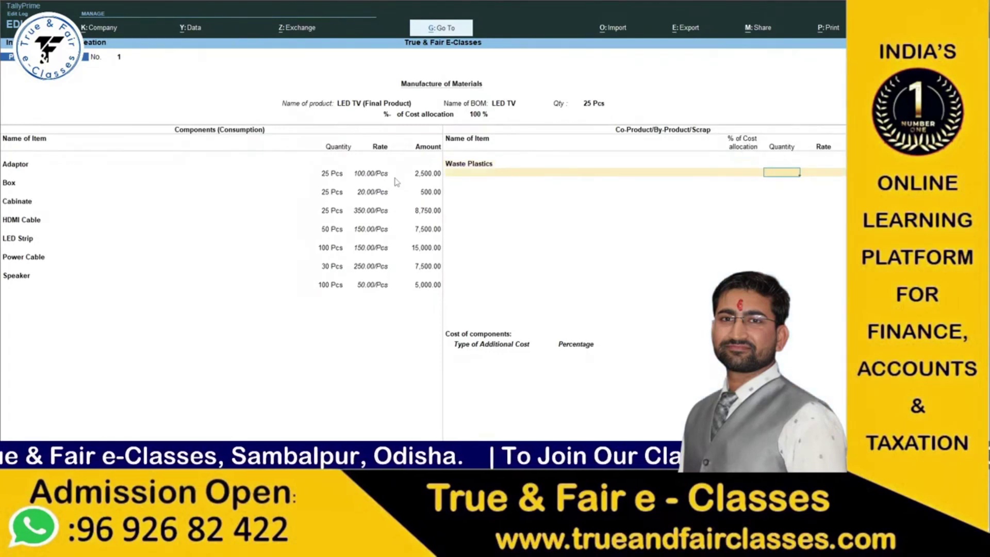
text(10)
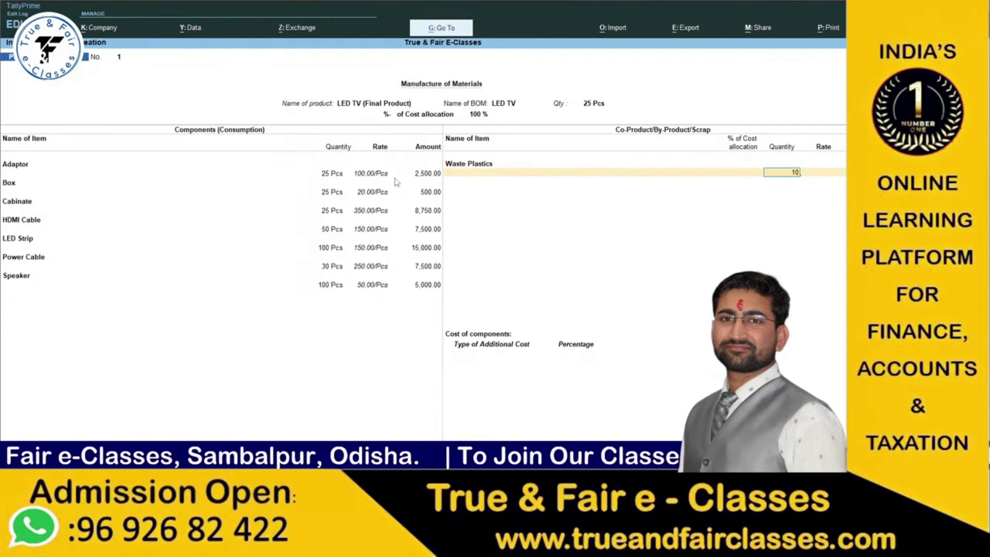
key(Return)
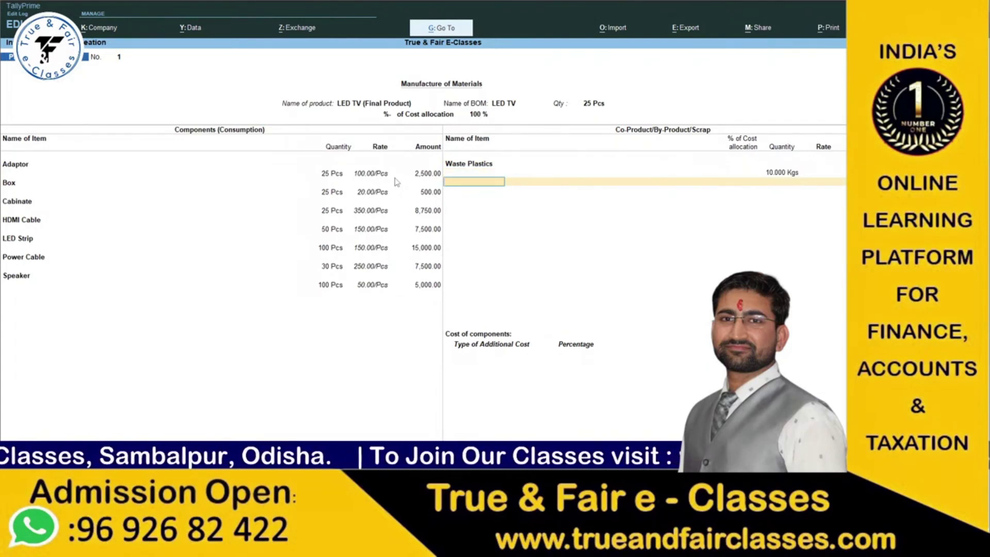
key(Return)
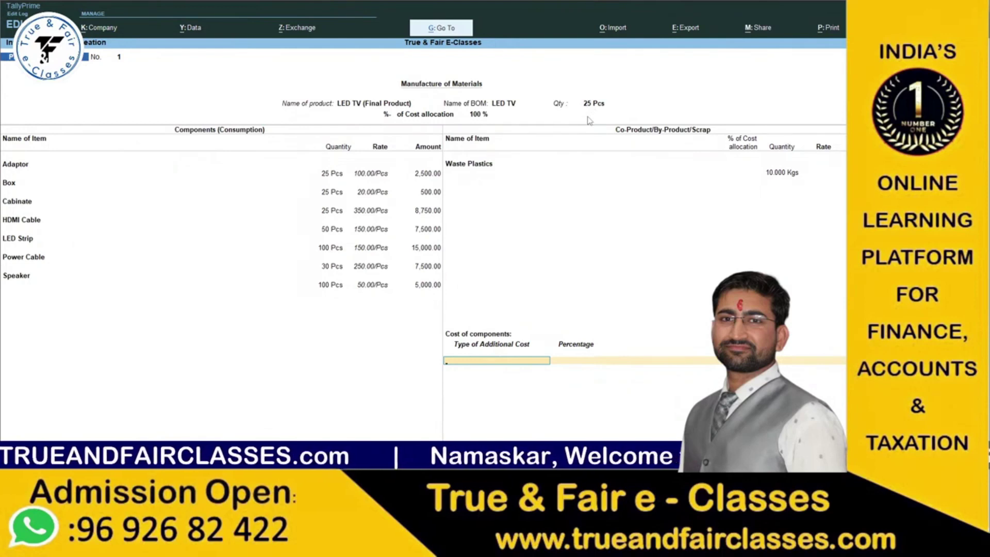
Step: Start a new additional-cost ledger named Labour Charges under the Direct Expenses group
key(alt+c)
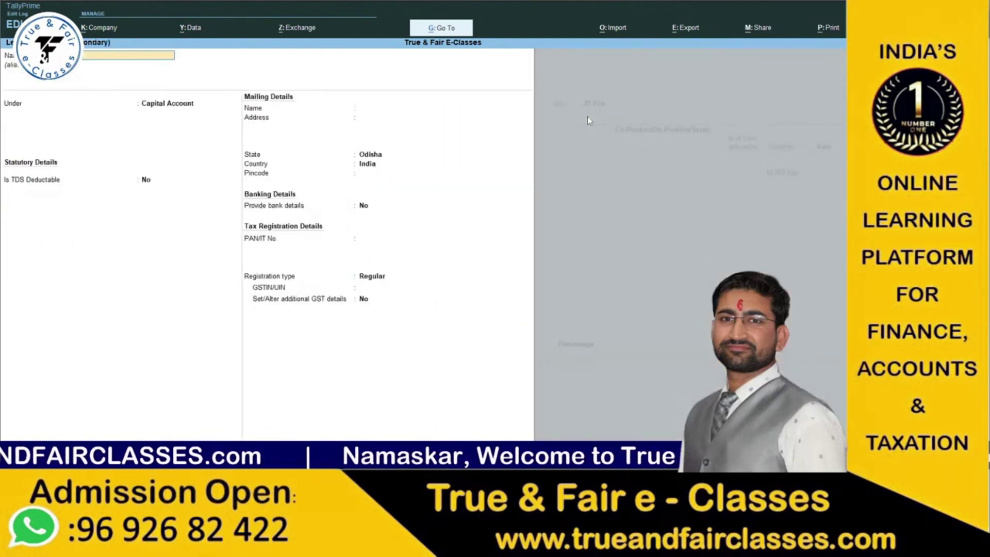
text(arge)
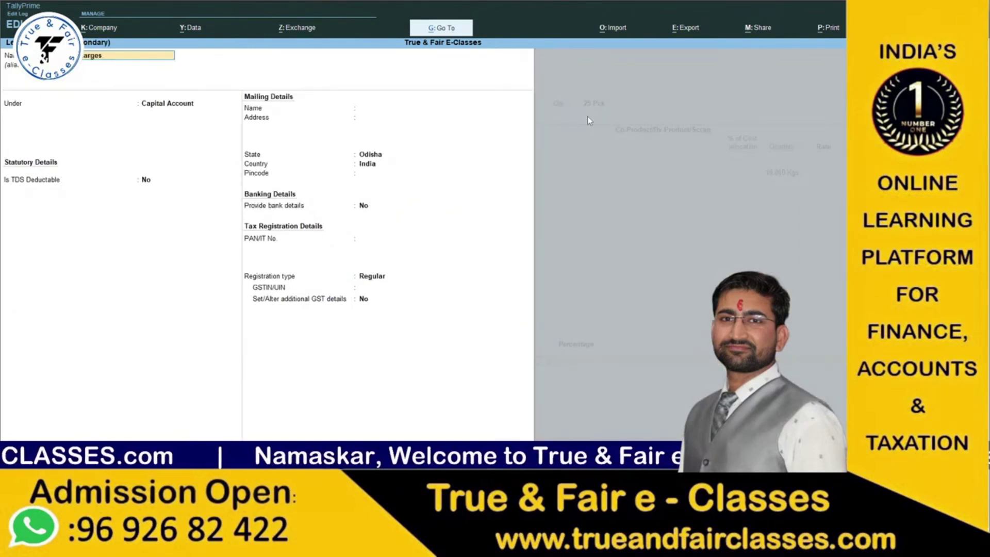
text(s)
key(Return)
key(Return)
text(D)
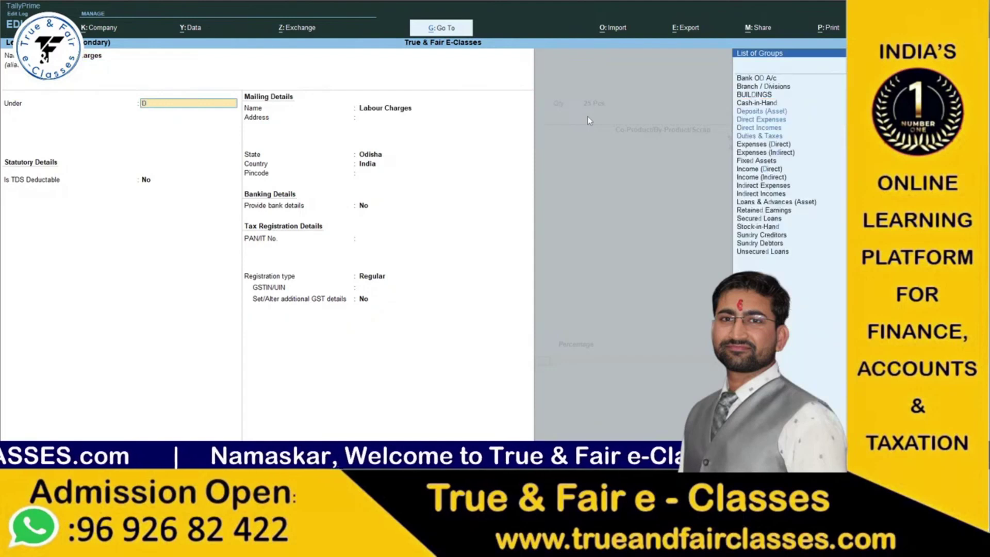
text(irect)
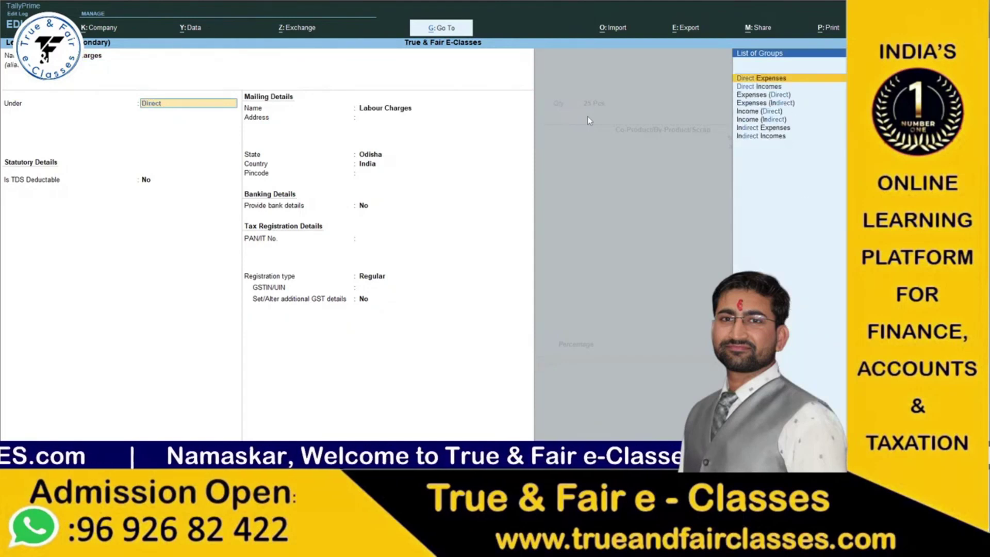
key(Return)
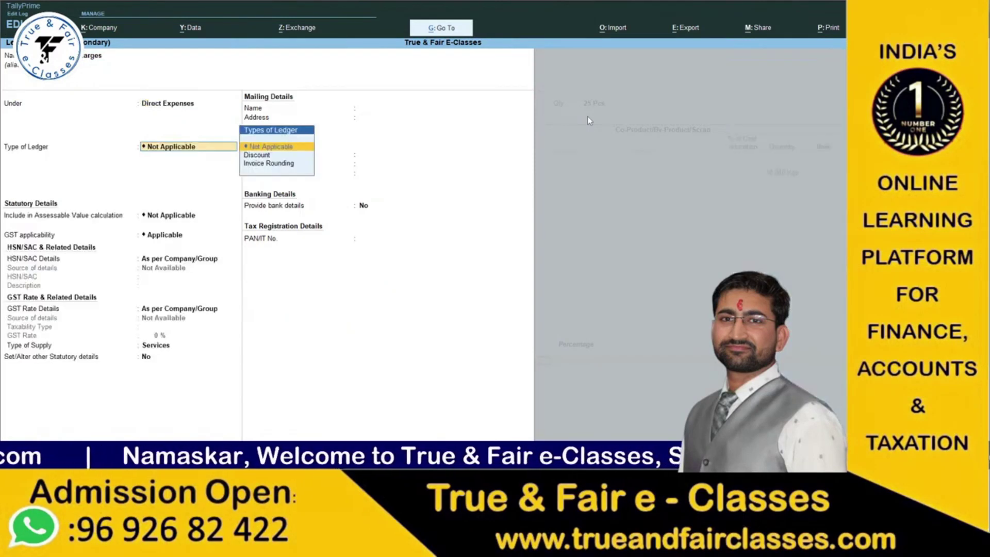
Step: Set the Labour Charges ledger's GST applicability to Not Applicable, keep the other defaults and save it as the additional cost type
key(Return)
key(Return)
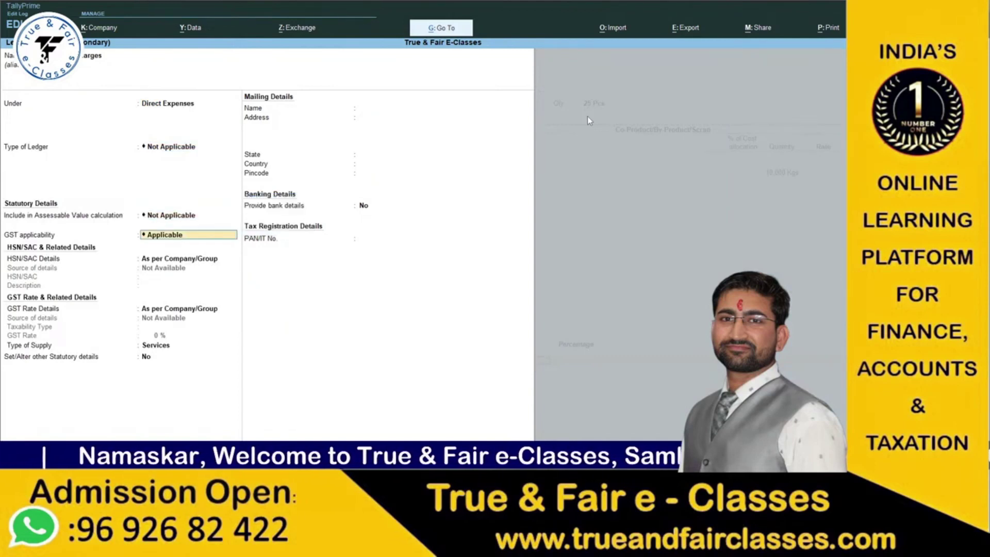
text(N)
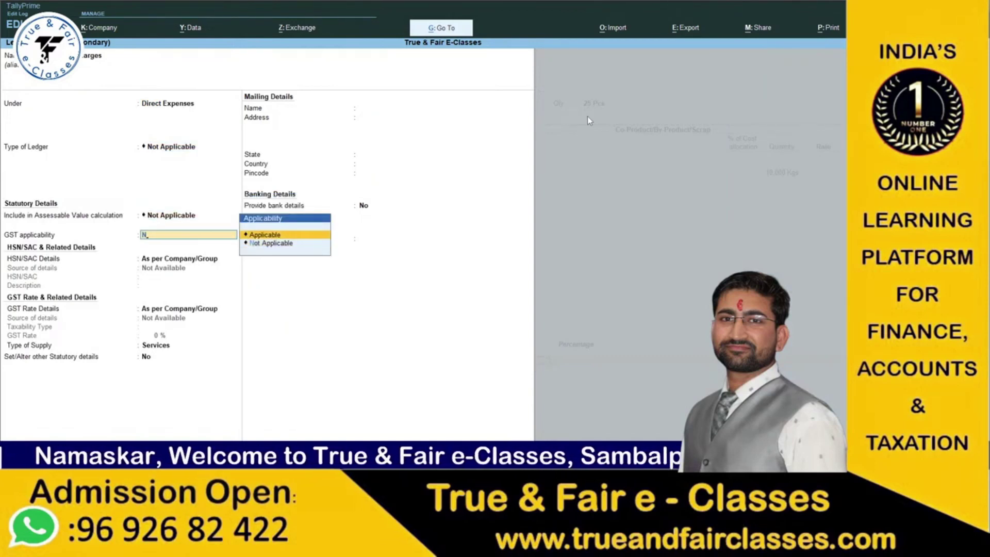
key(Return)
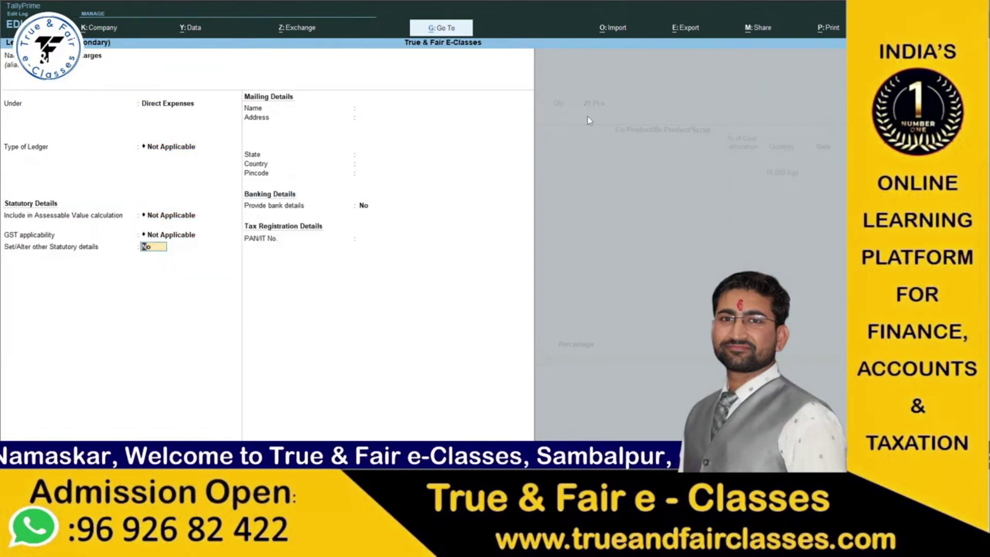
key(Return)
key(Return)
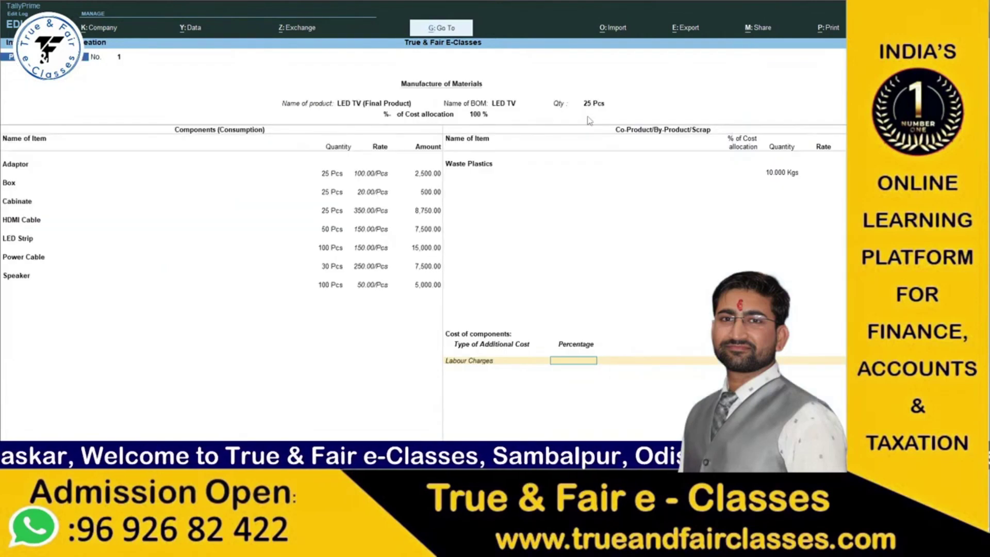